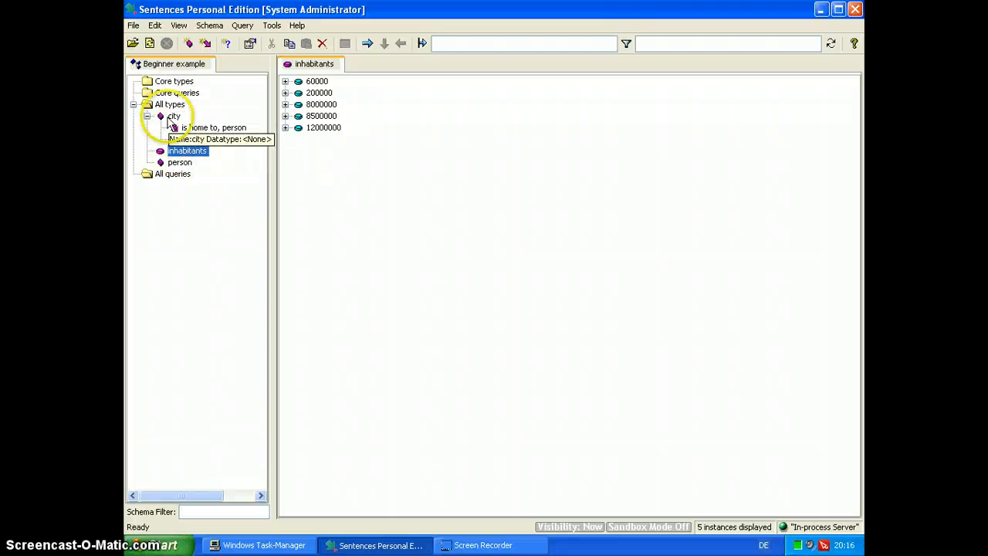
# Add a city named Hamburg with an inhabitants number of 2500000, save it and close the data form
pyautogui.click(172, 117)
pyautogui.rightClick(173, 116)
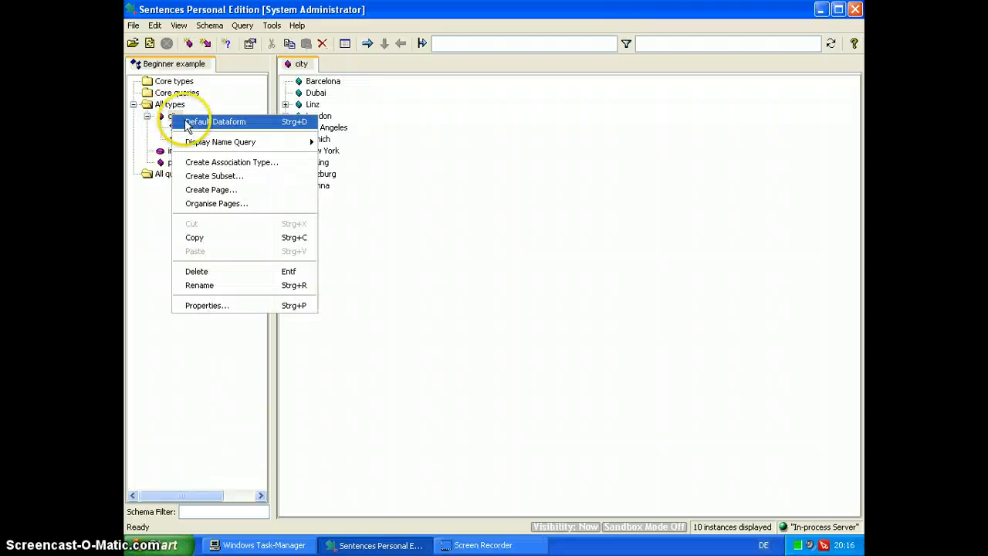
pyautogui.click(202, 122)
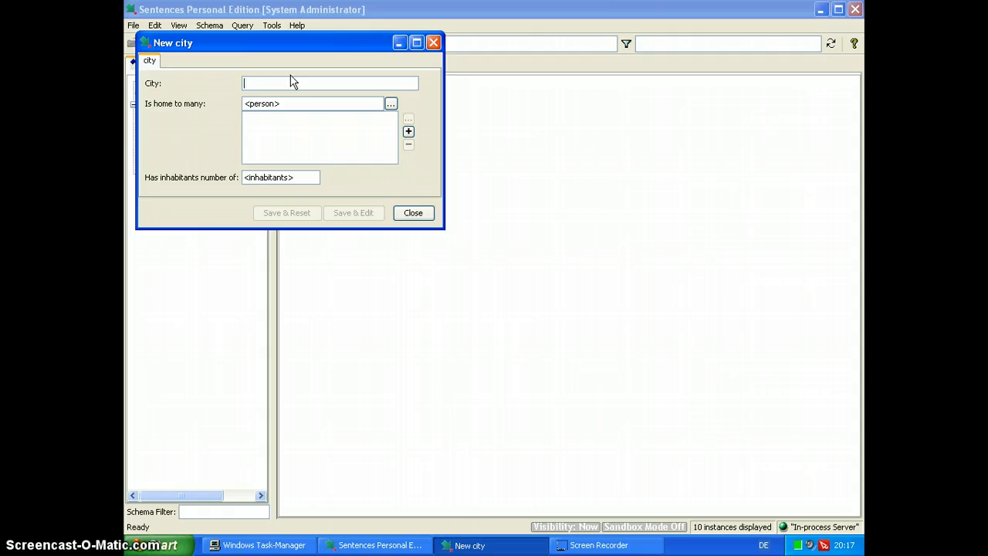
pyautogui.write('Hamburg')
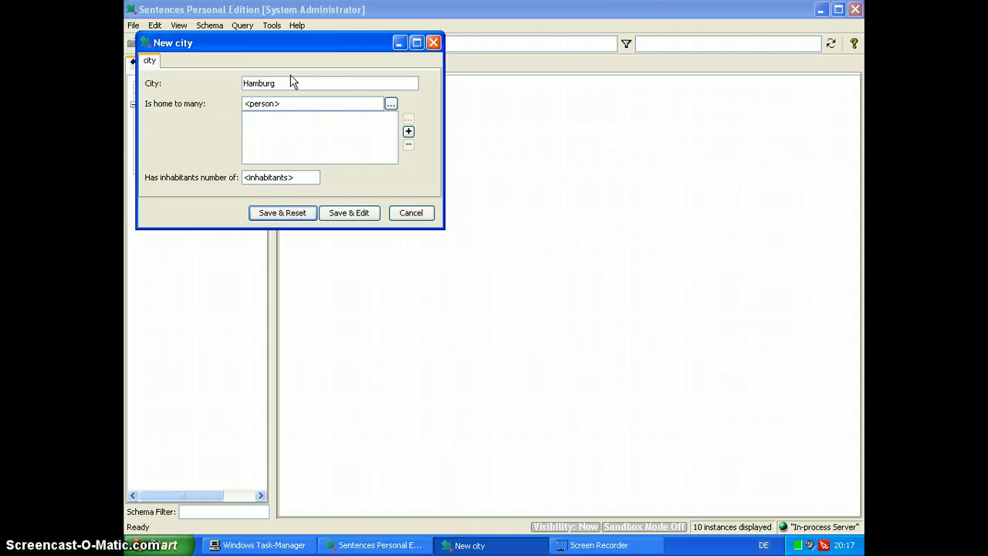
pyautogui.click(274, 179)
pyautogui.click(352, 215)
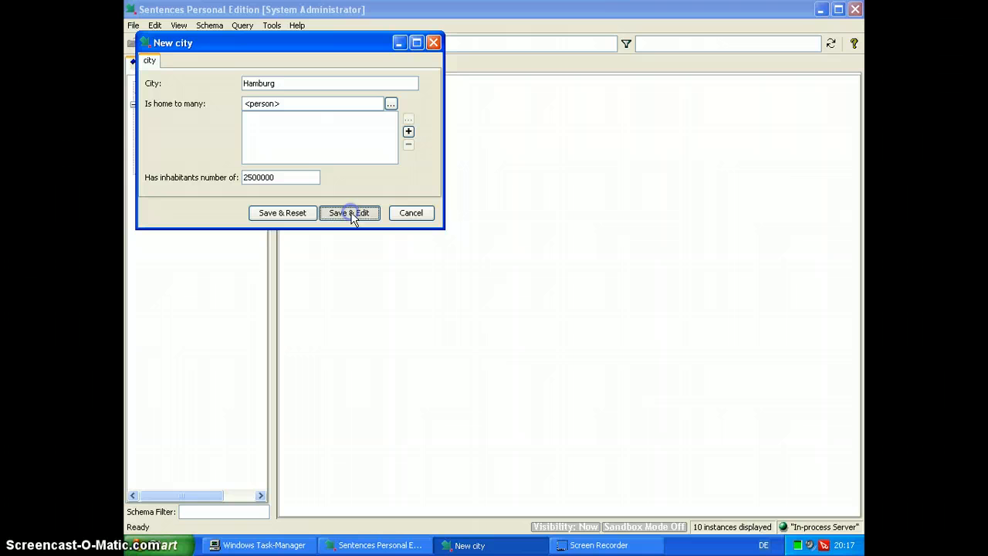
pyautogui.click(412, 214)
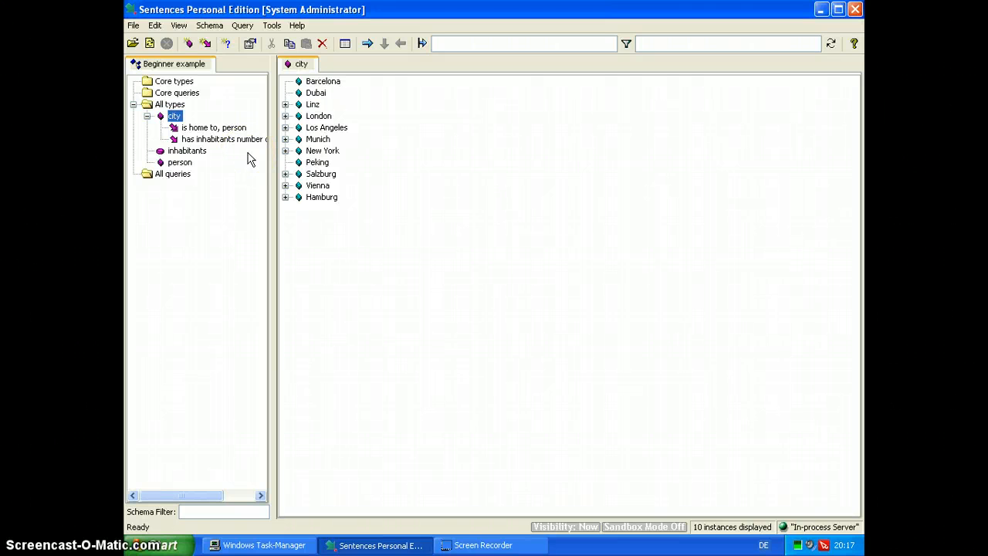
# Create a subset of the city type named megacity
pyautogui.rightClick(174, 116)
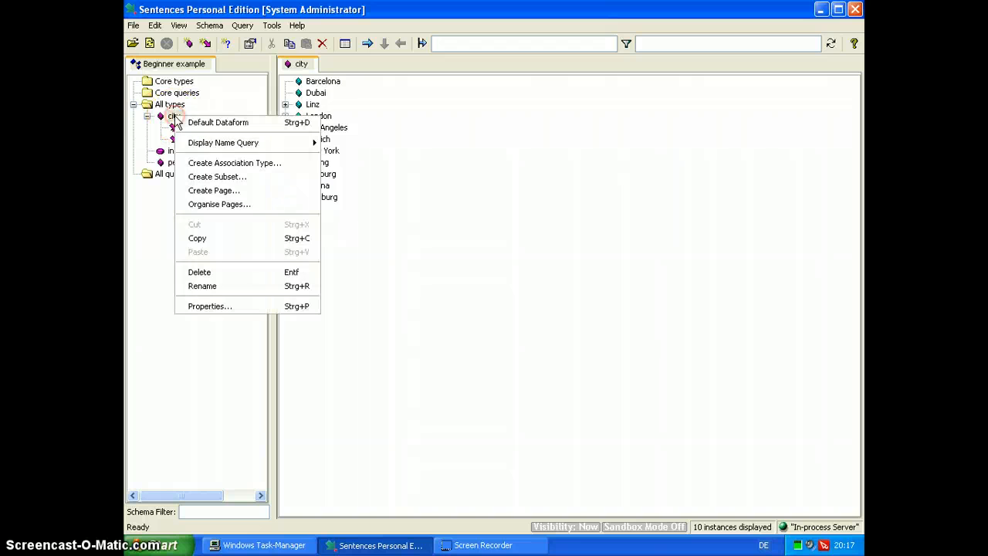
pyautogui.click(174, 116)
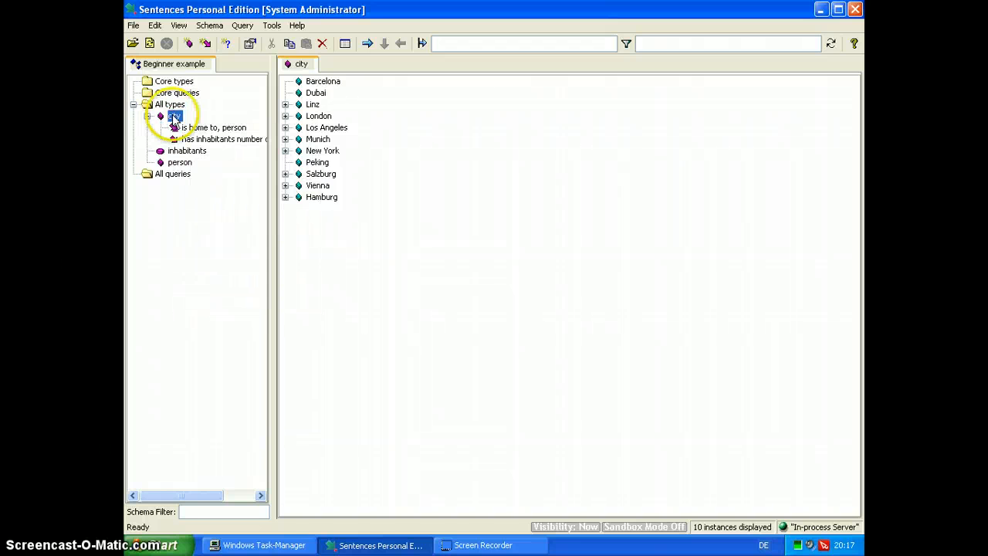
pyautogui.rightClick(174, 115)
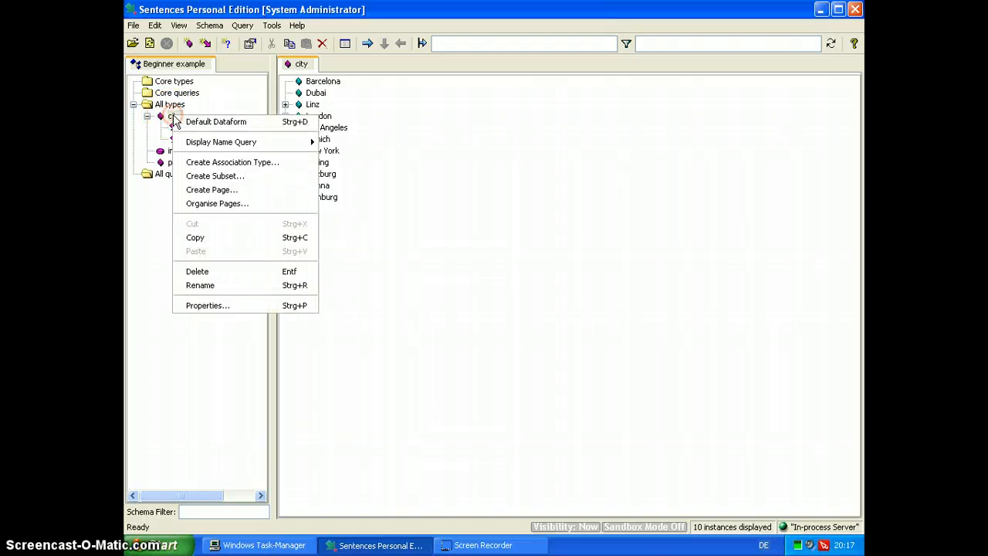
pyautogui.click(205, 177)
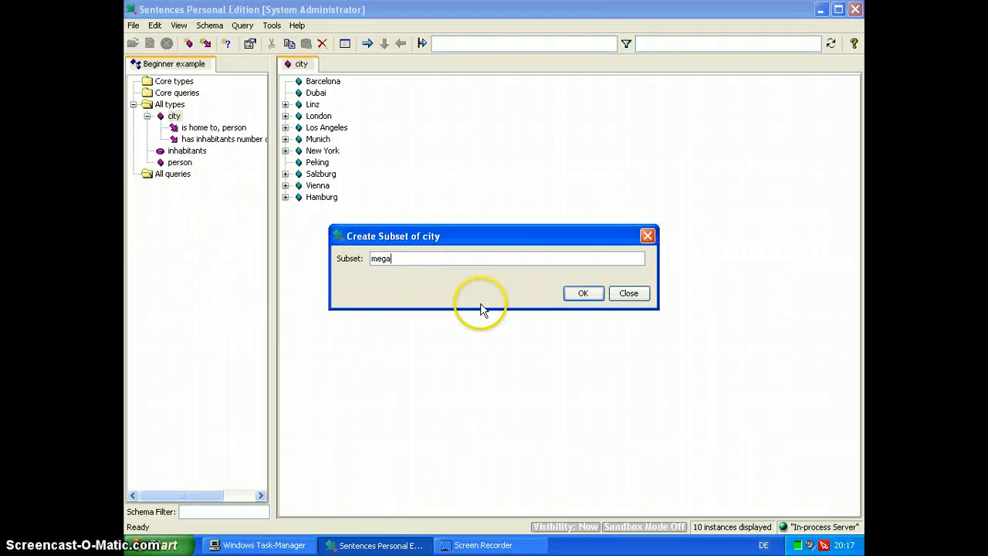
pyautogui.click(592, 298)
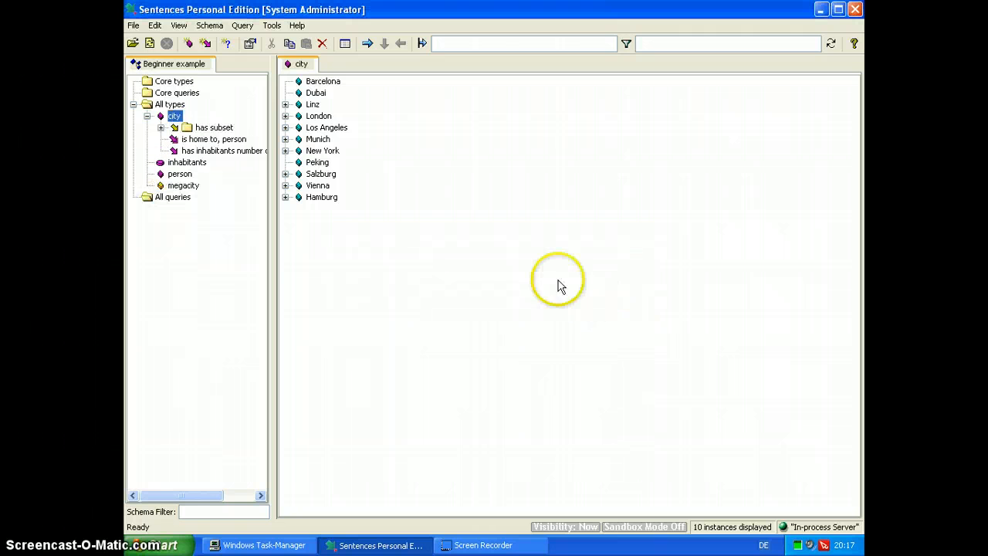
# List the instances of the megacity subset and try to attach a subset query to it
pyautogui.click(172, 188)
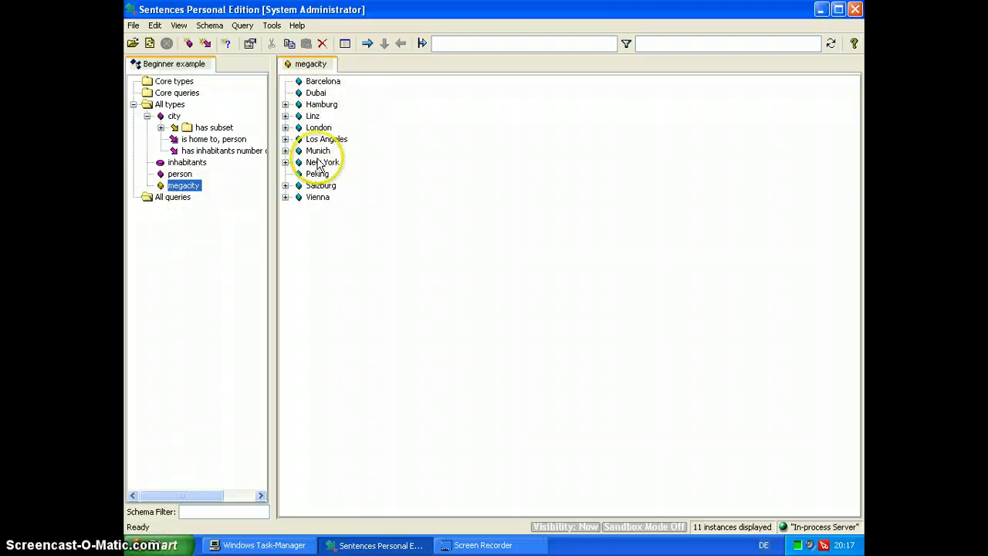
pyautogui.rightClick(177, 189)
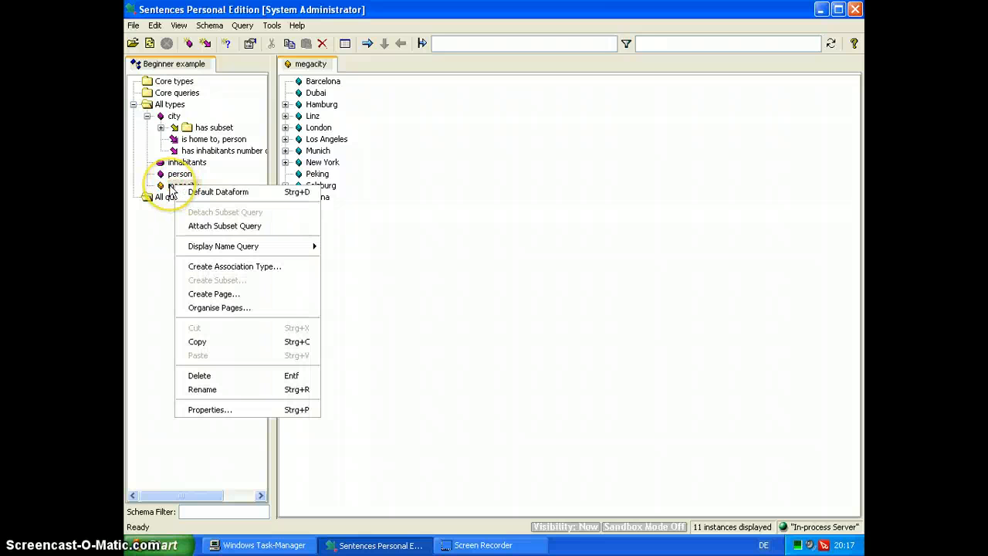
pyautogui.click(172, 190)
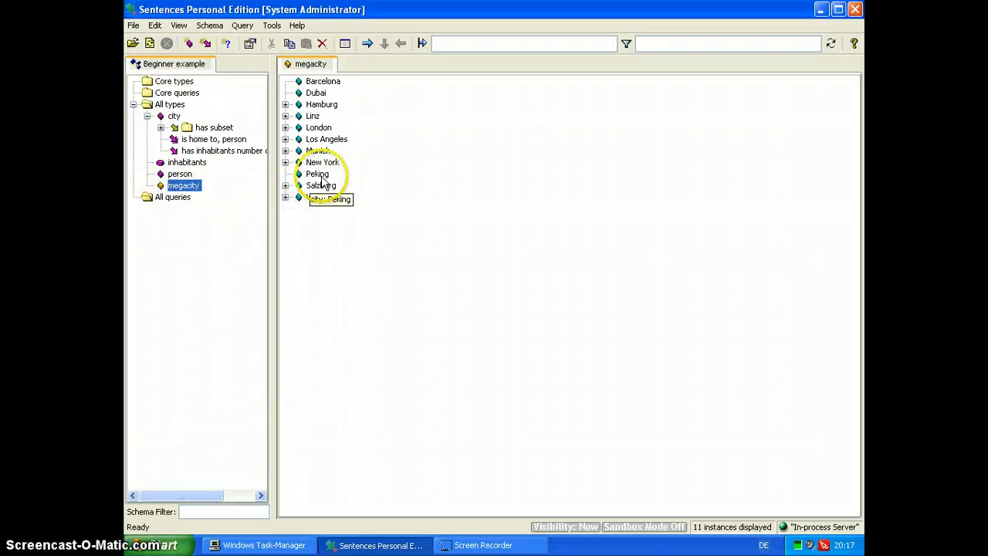
pyautogui.rightClick(184, 193)
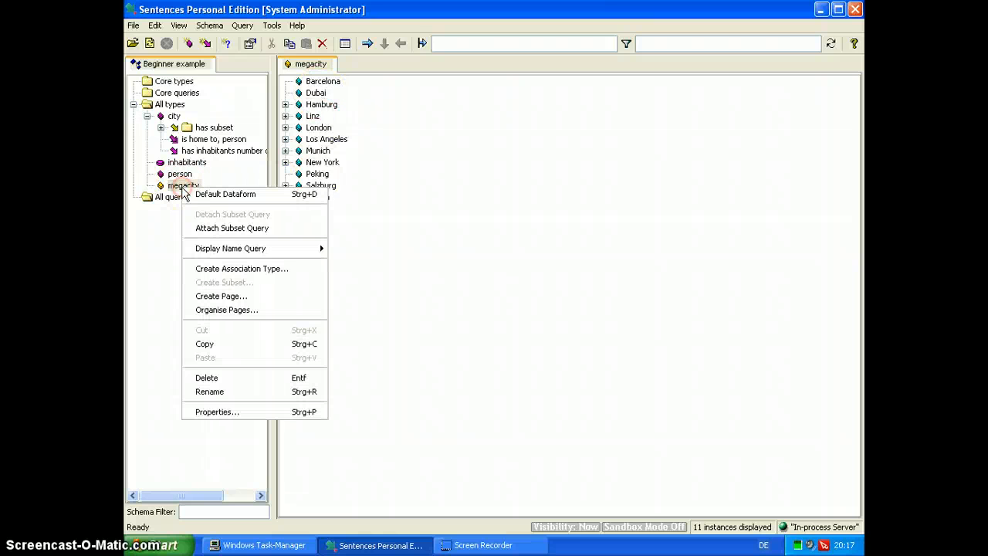
pyautogui.click(222, 228)
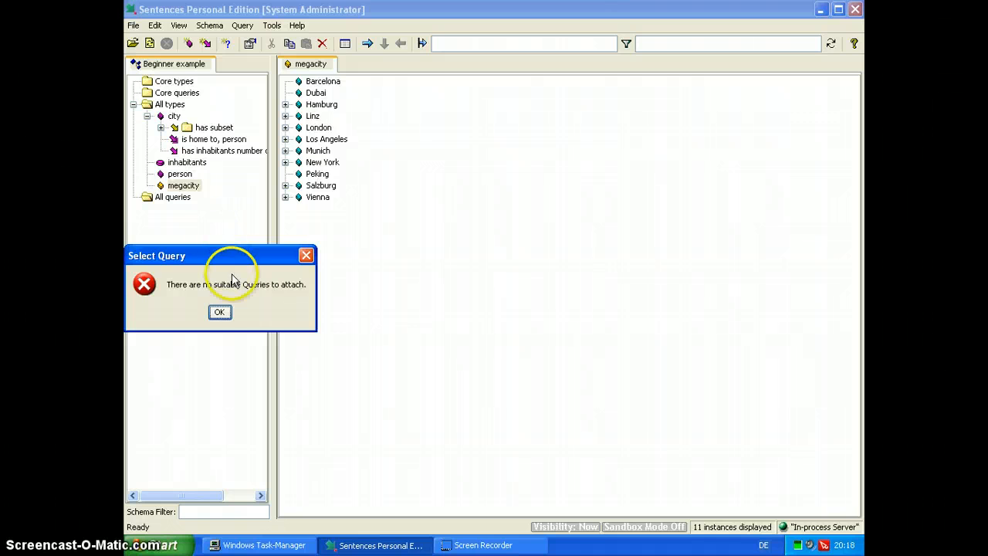
pyautogui.click(220, 312)
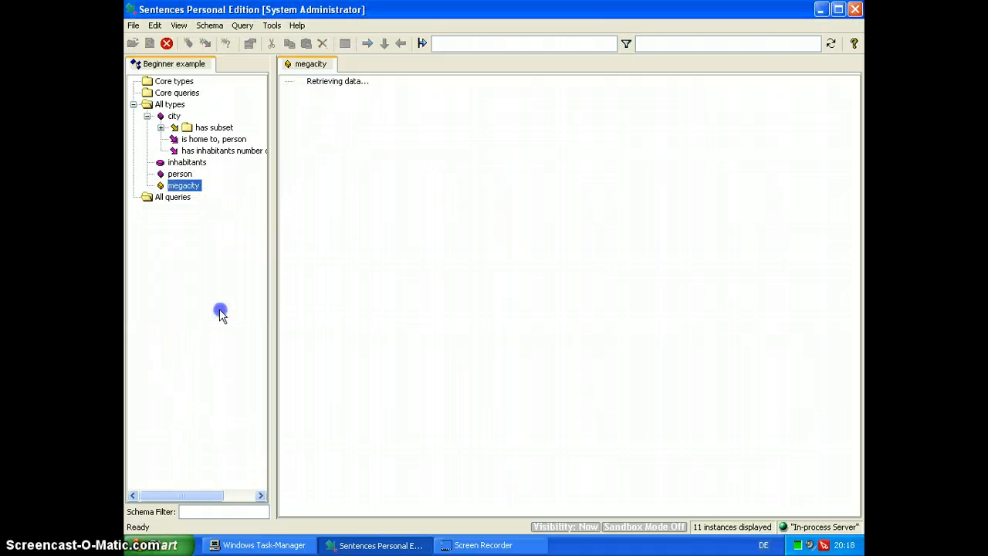
# Create a new query named "megacity query"
pyautogui.rightClick(176, 199)
pyautogui.click(193, 206)
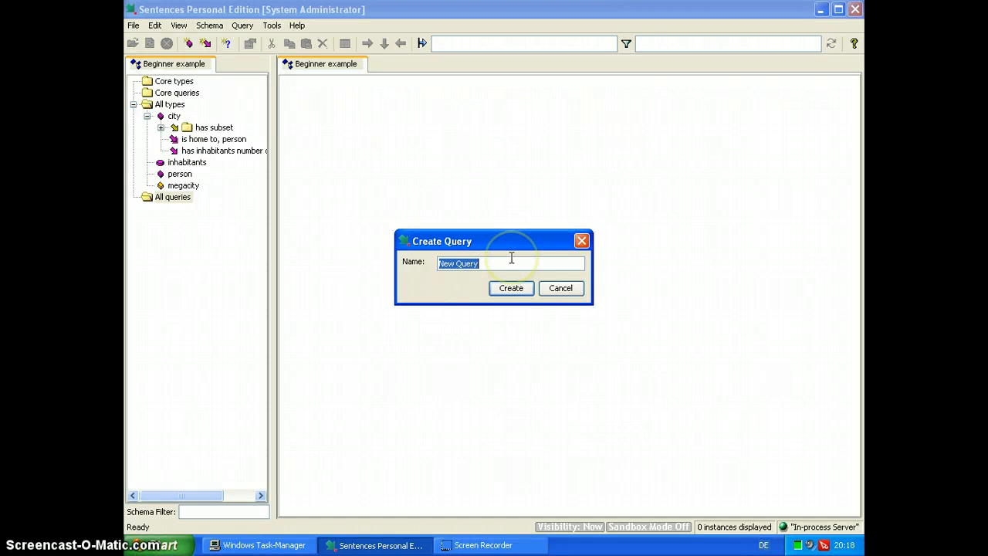
pyautogui.write('megacity')
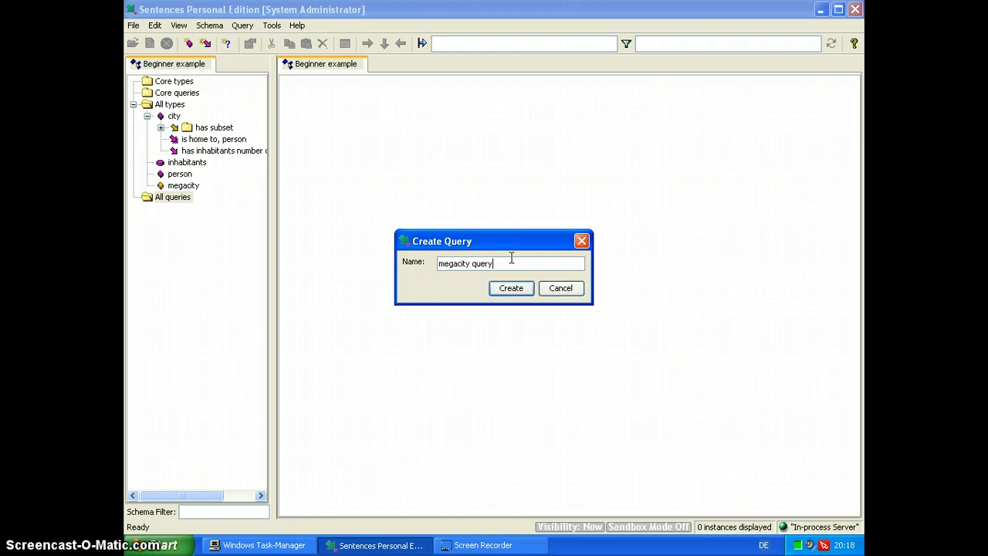
pyautogui.click(511, 288)
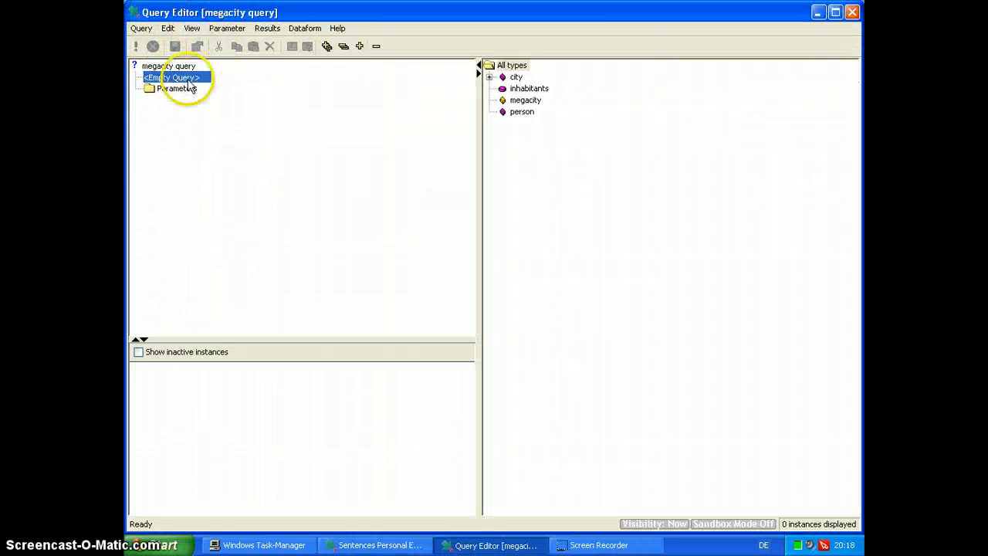
# Examine the empty query's structure and the subset and person associations nested beneath the city type
pyautogui.click(154, 67)
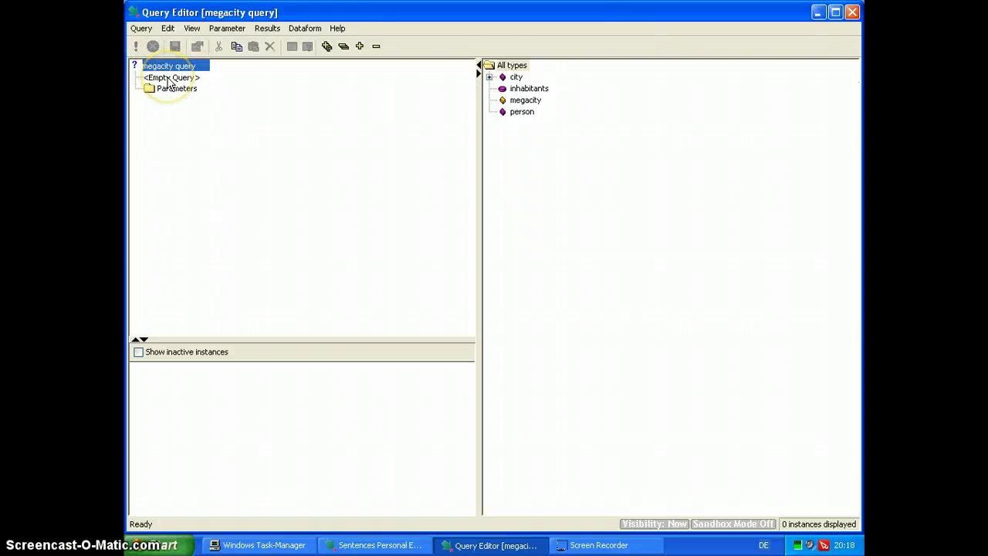
pyautogui.click(170, 79)
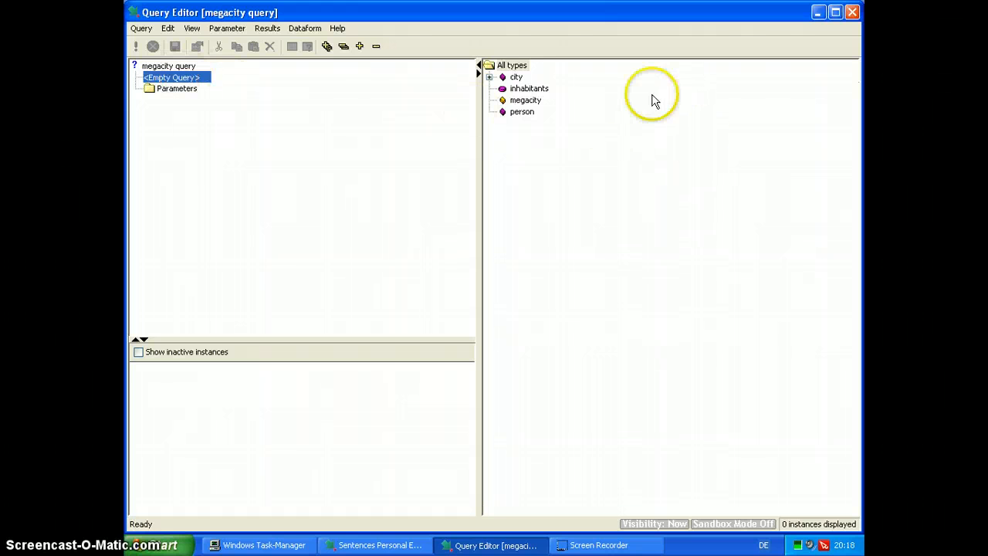
pyautogui.click(488, 78)
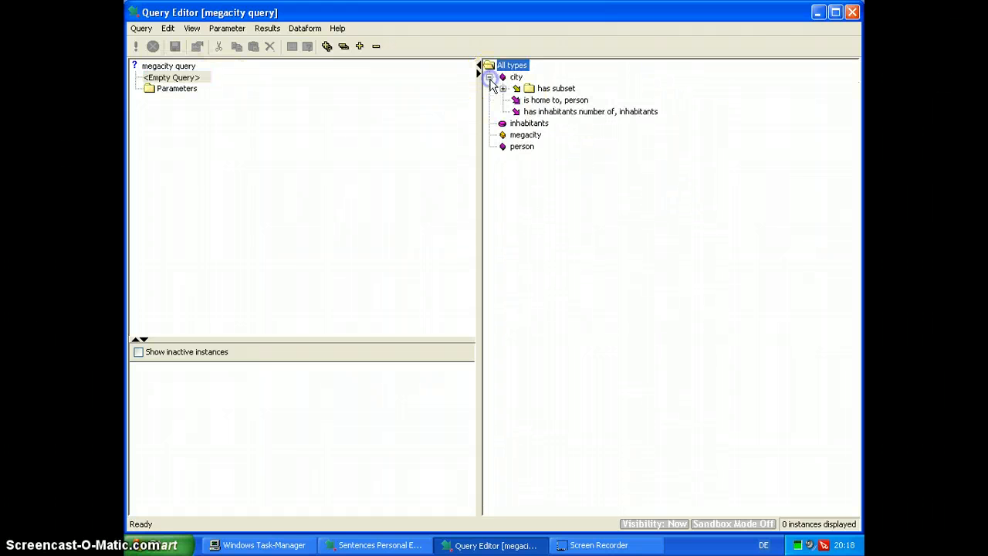
pyautogui.click(503, 88)
pyautogui.doubleClick(516, 112)
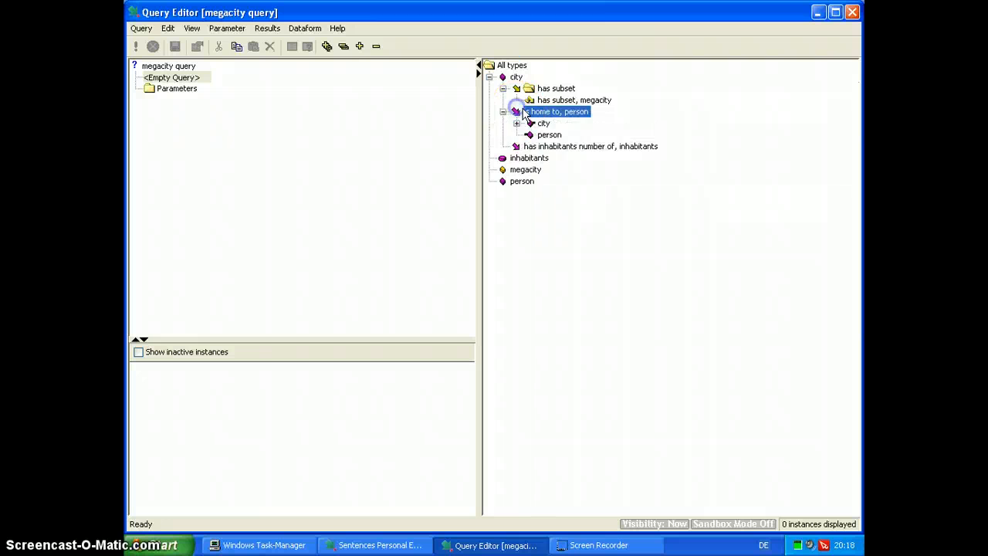
pyautogui.click(517, 124)
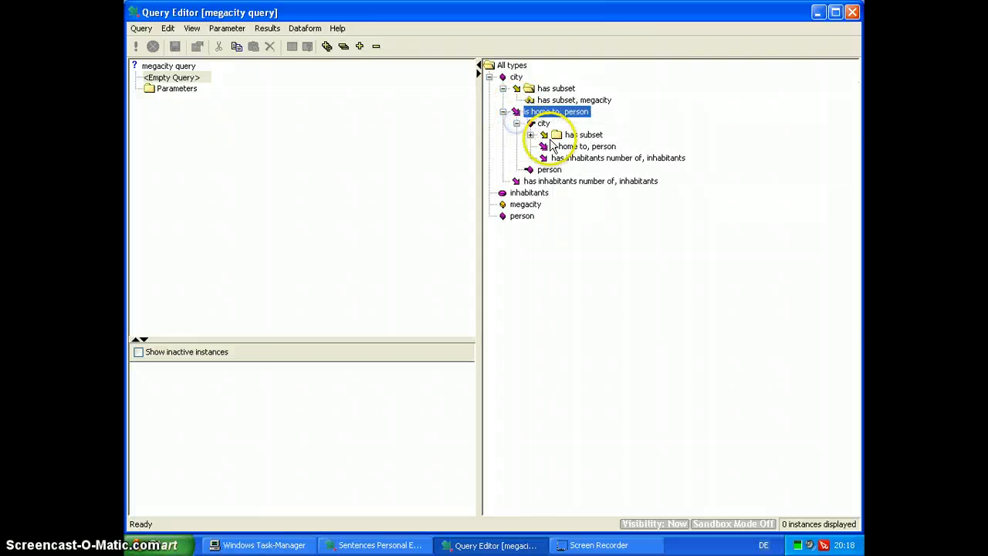
pyautogui.click(531, 135)
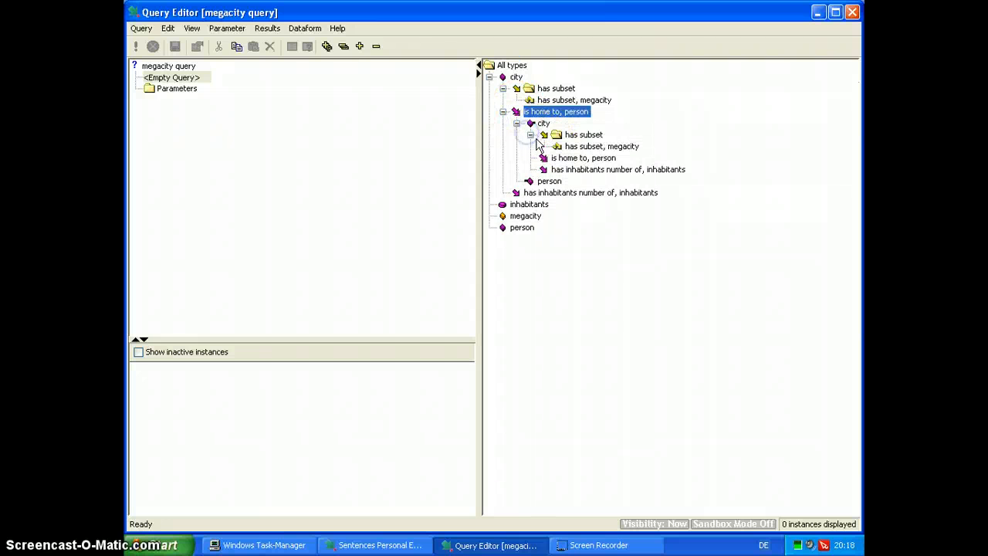
pyautogui.doubleClick(551, 159)
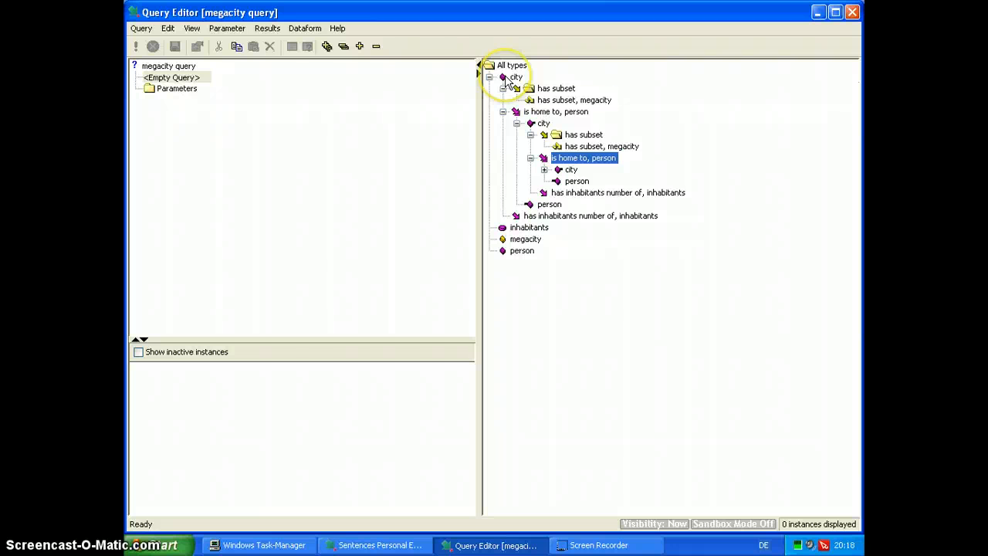
# Add the city type to the empty query and place its "has inhabitants number of, inhabitants" association beneath it
pyautogui.moveTo(509, 80); pyautogui.dragTo(317, 96)
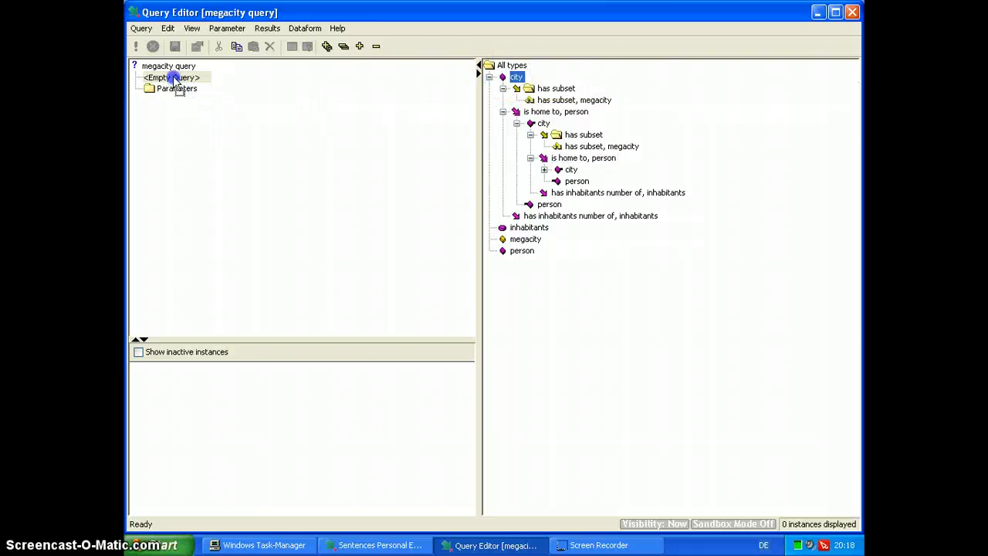
pyautogui.moveTo(175, 80); pyautogui.dragTo(176, 81)
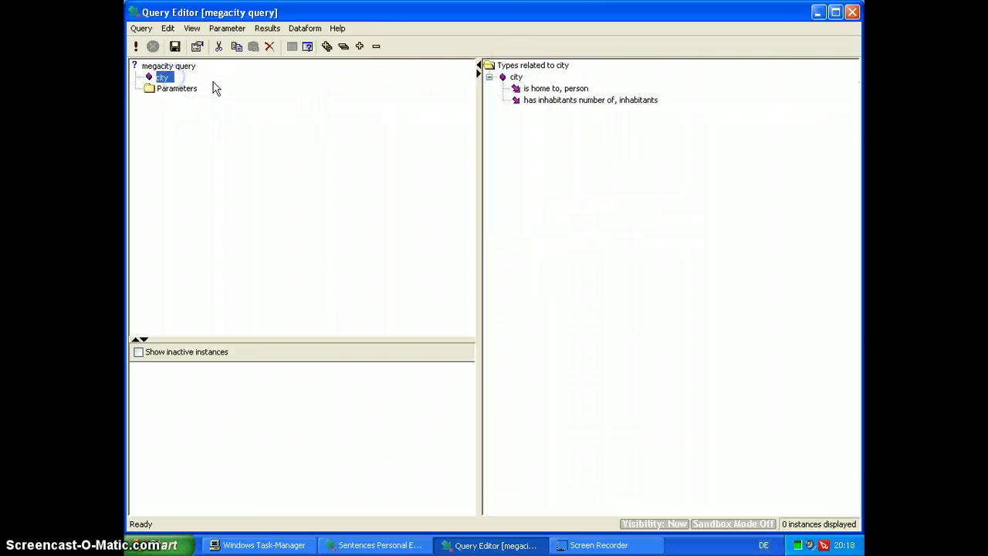
pyautogui.click(162, 82)
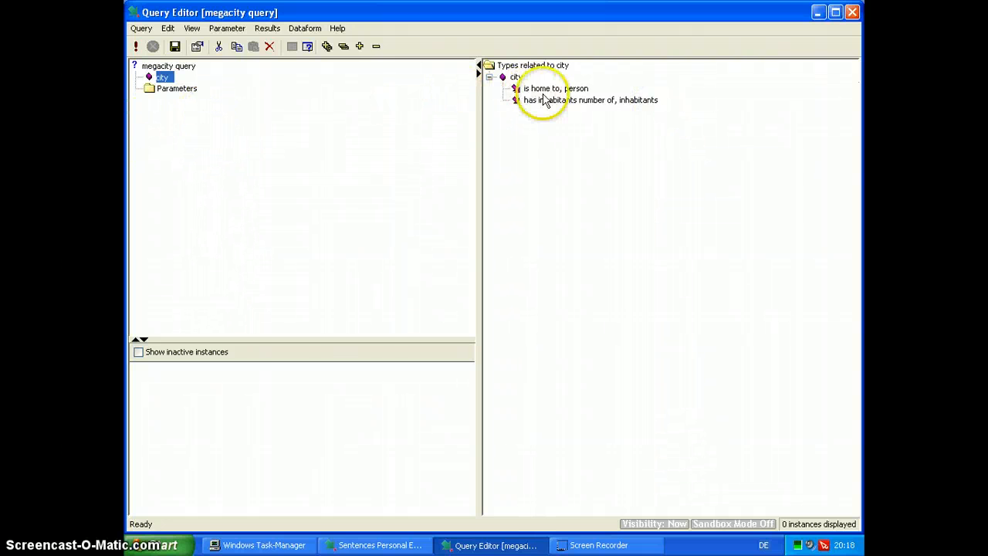
pyautogui.moveTo(543, 105); pyautogui.dragTo(217, 106)
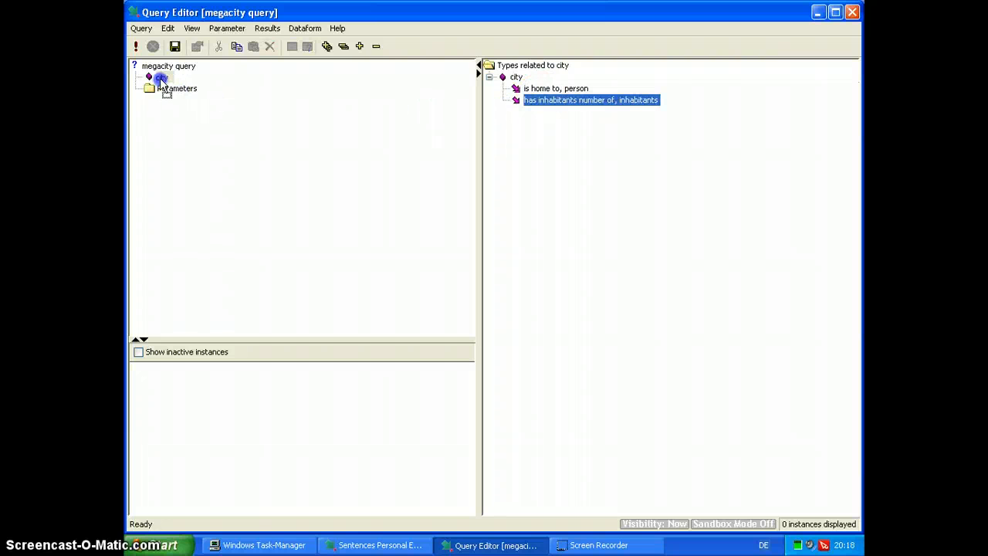
pyautogui.moveTo(161, 79); pyautogui.dragTo(161, 78)
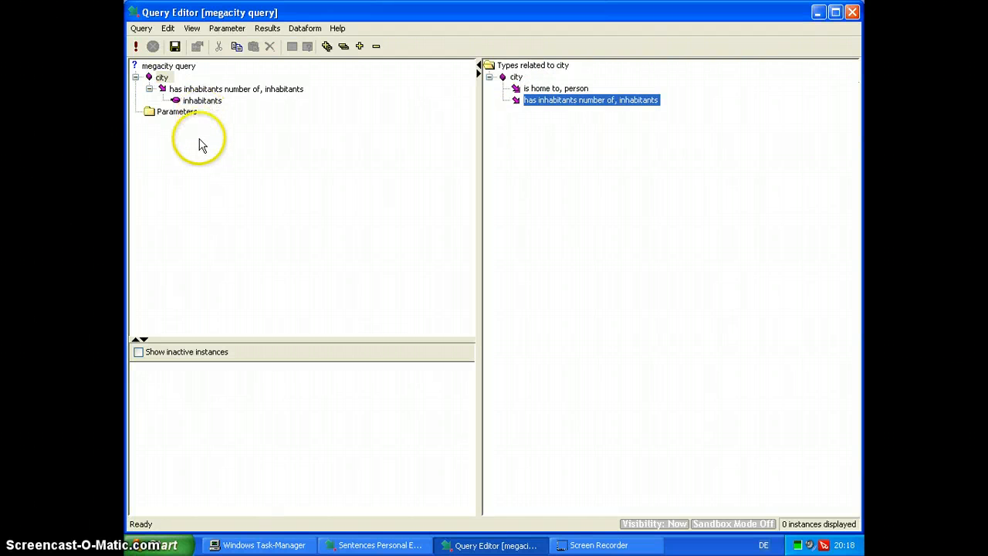
# Run the megacity query and expand New York in the results to inspect its inhabitants association
pyautogui.click(162, 78)
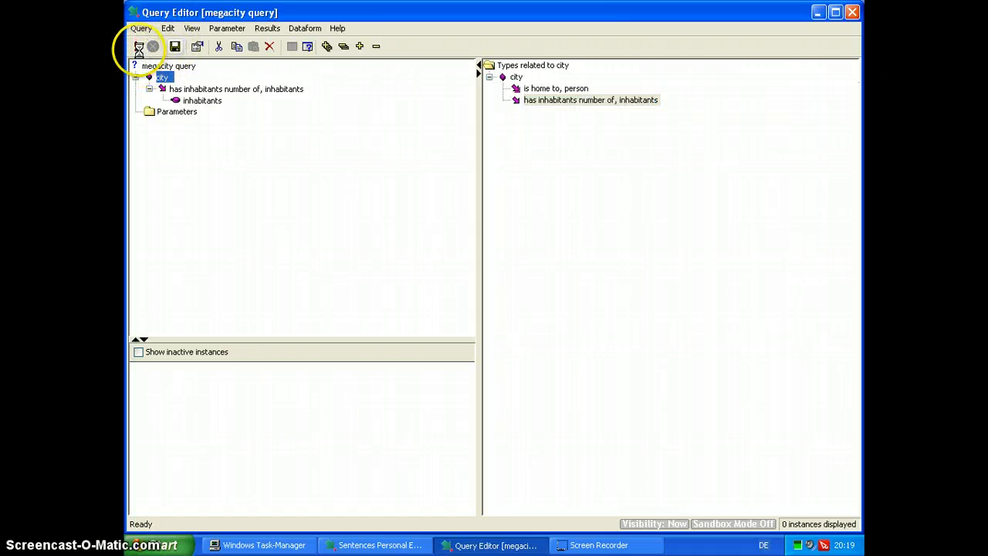
pyautogui.click(136, 47)
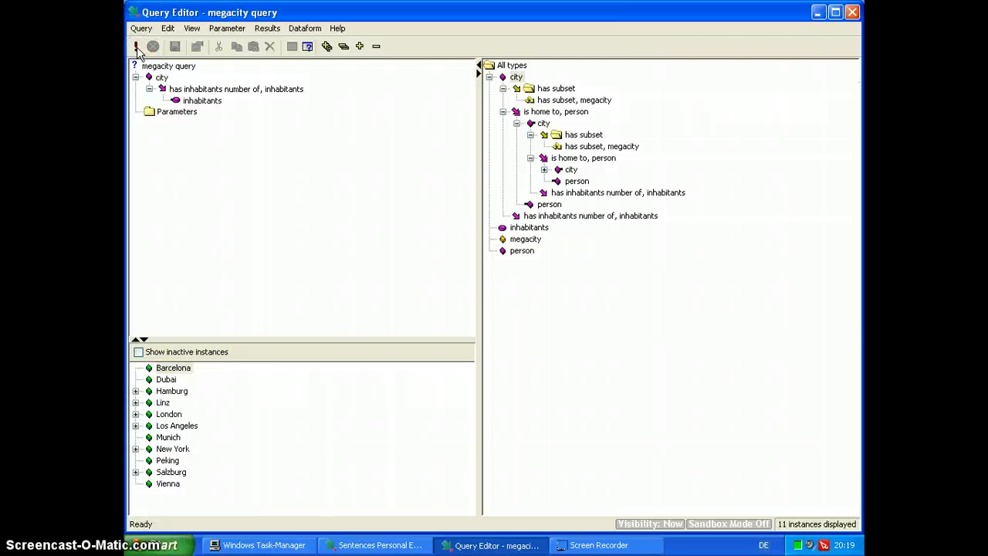
pyautogui.click(136, 448)
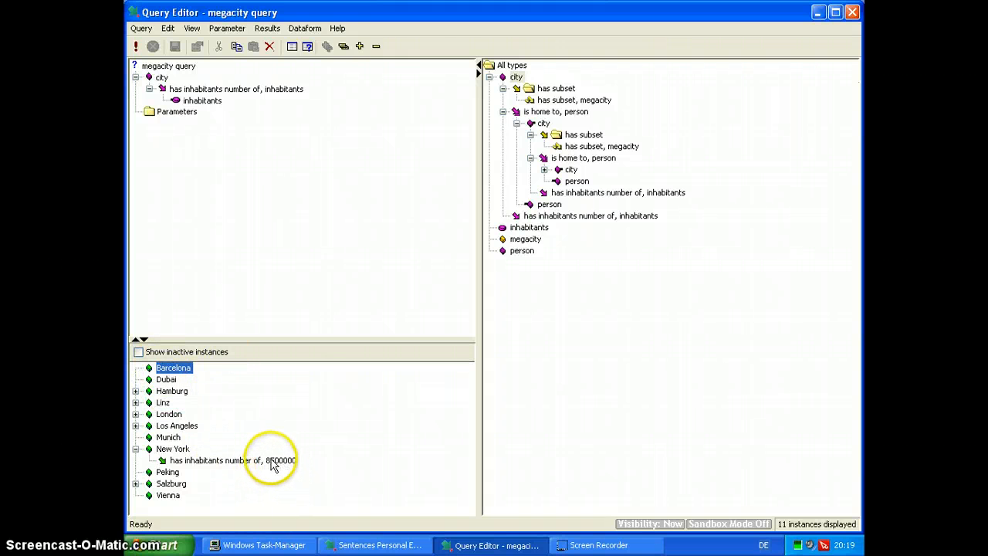
# Add a selection with the validated expression "inhabitants > 5000000" to the query's city node and save the query
pyautogui.click(158, 80)
pyautogui.rightClick(158, 82)
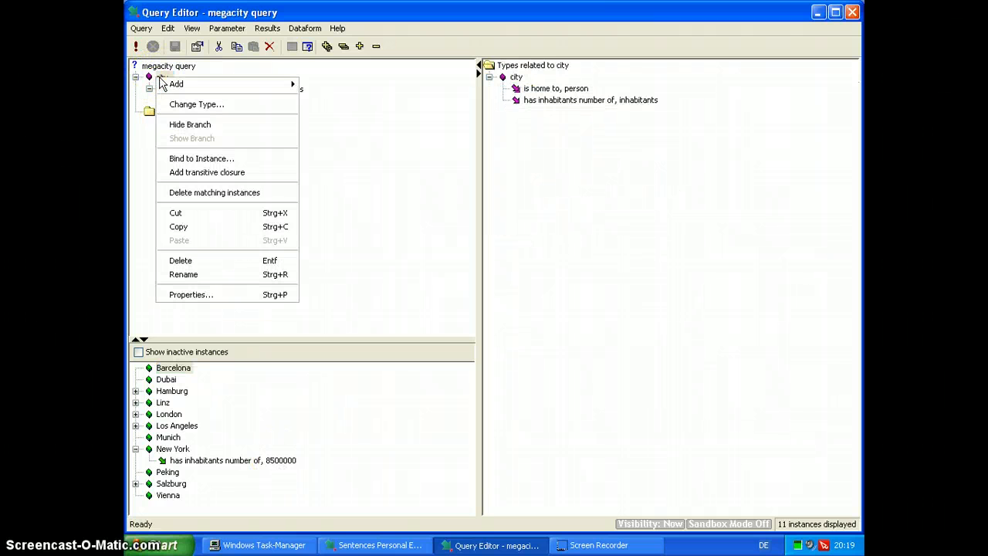
pyautogui.moveTo(170, 83)
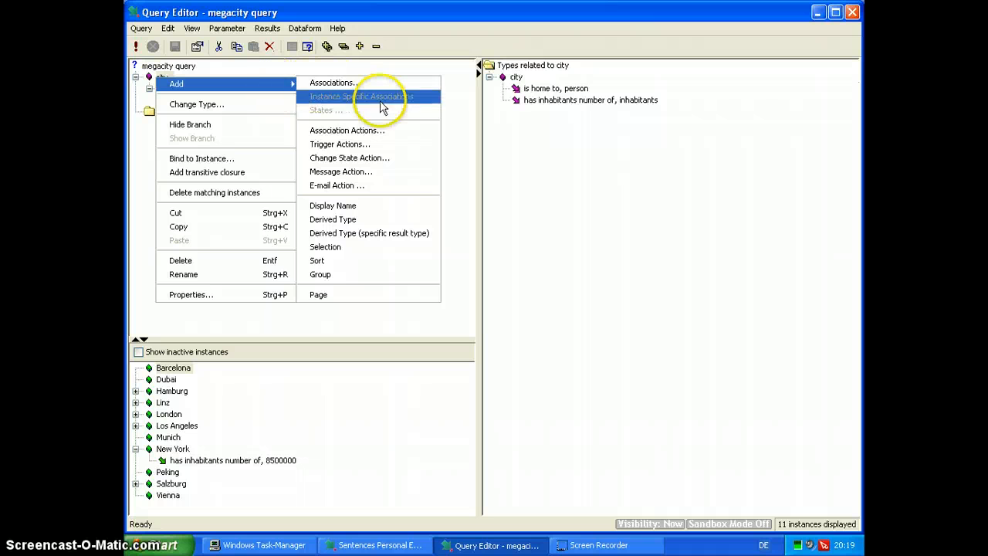
pyautogui.click(325, 247)
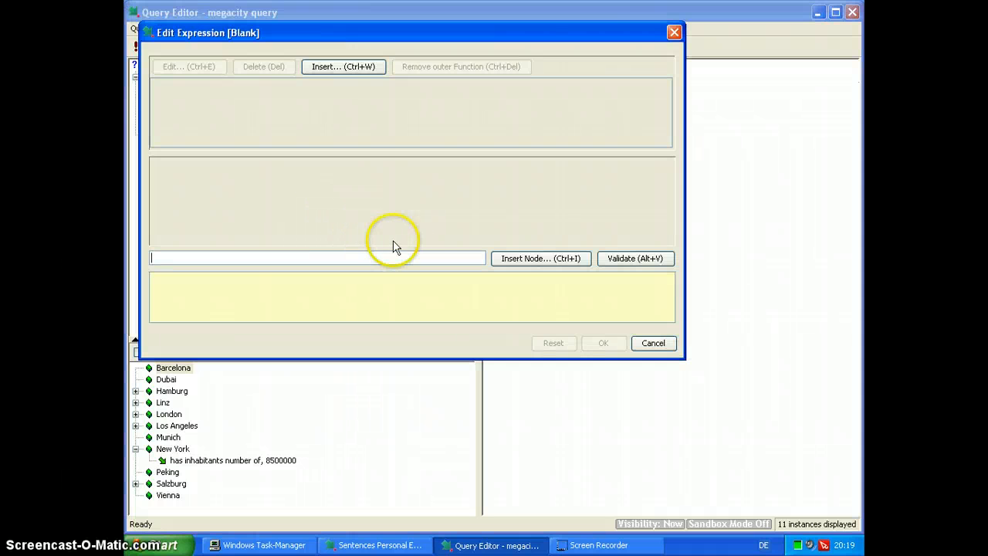
pyautogui.click(502, 259)
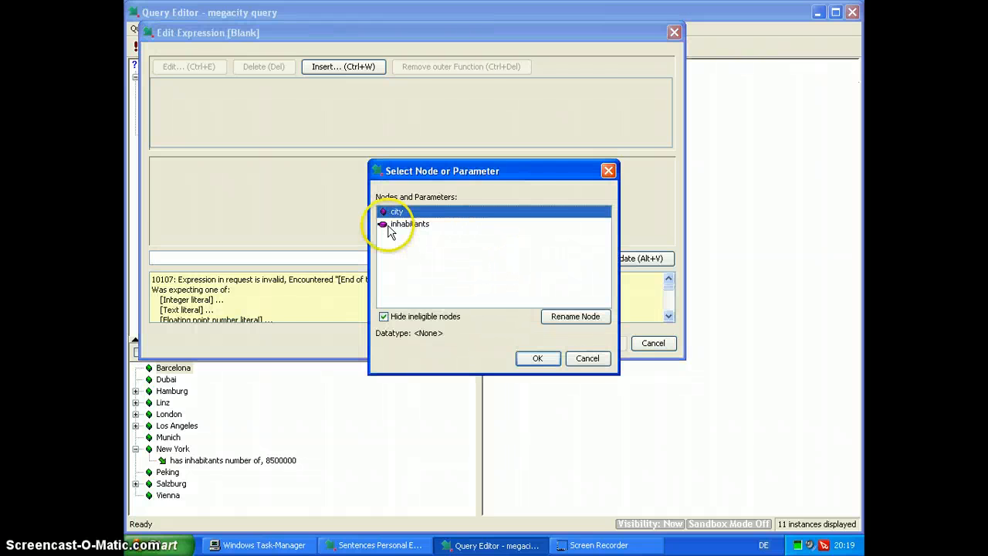
pyautogui.click(398, 225)
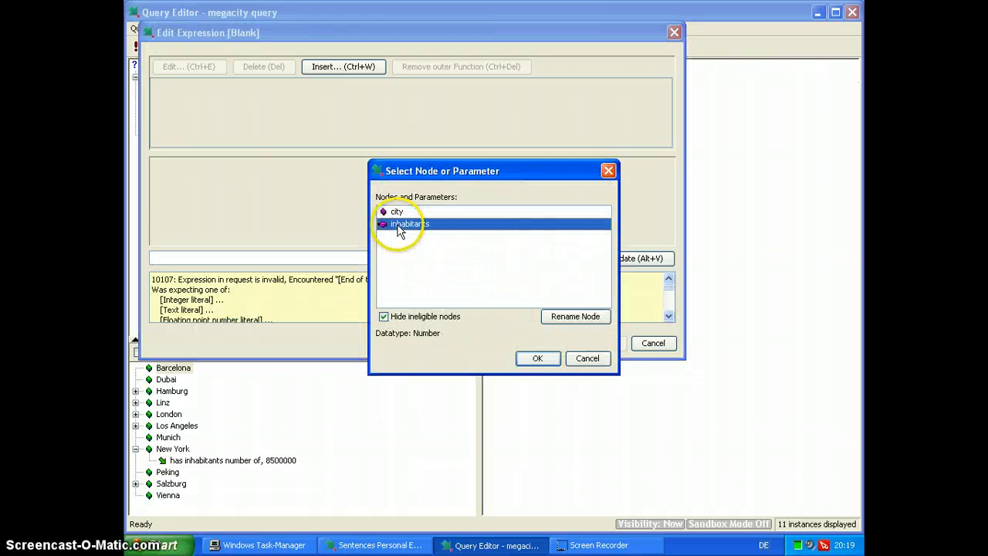
pyautogui.click(531, 358)
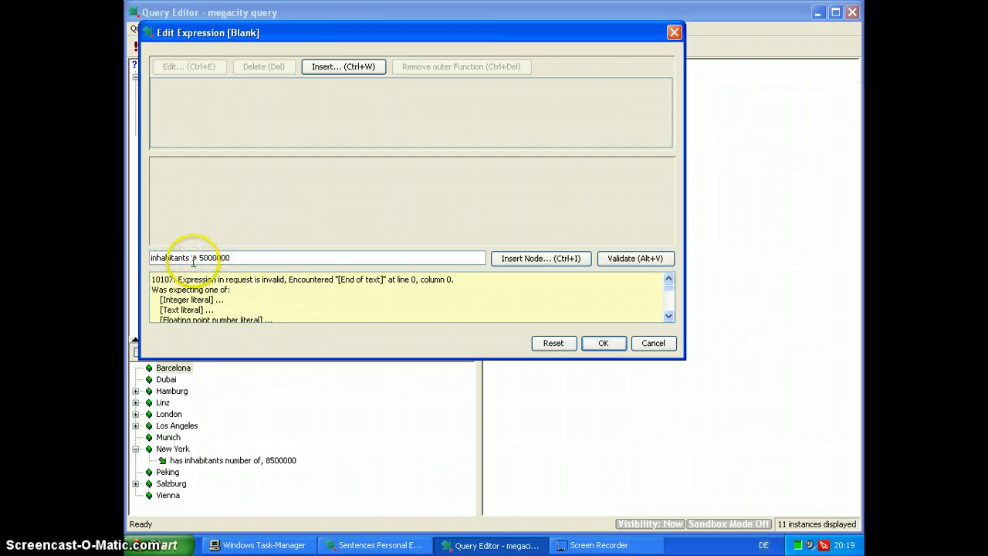
pyautogui.click(618, 259)
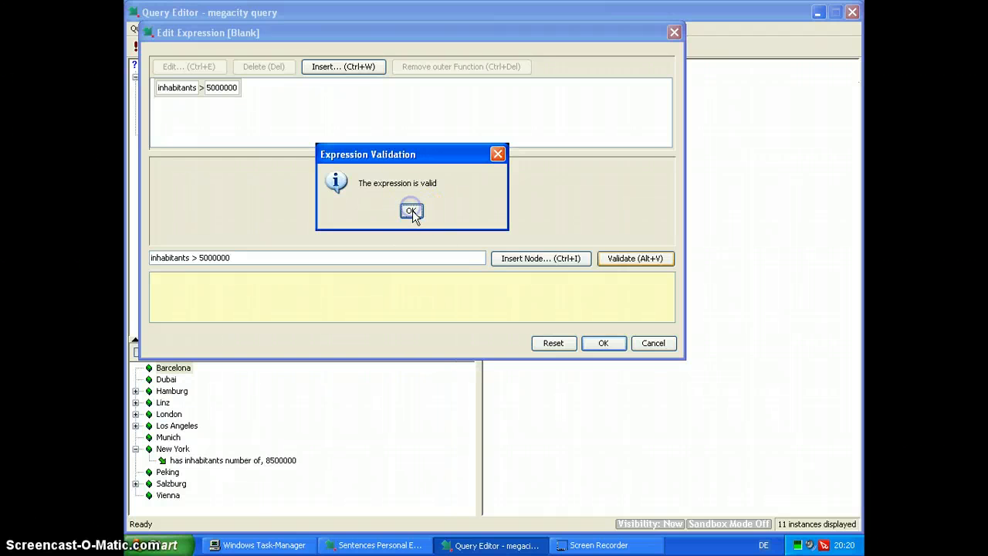
pyautogui.click(411, 211)
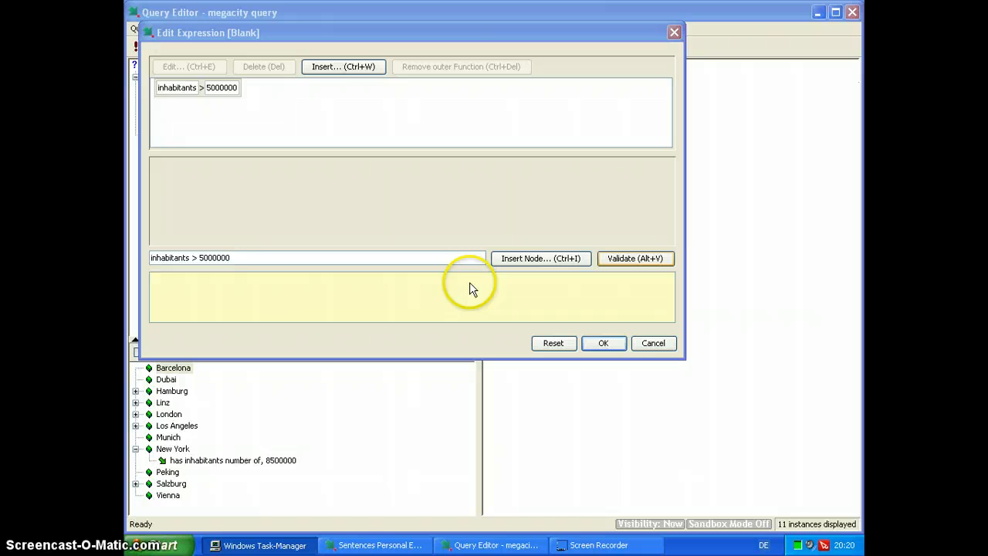
pyautogui.click(602, 345)
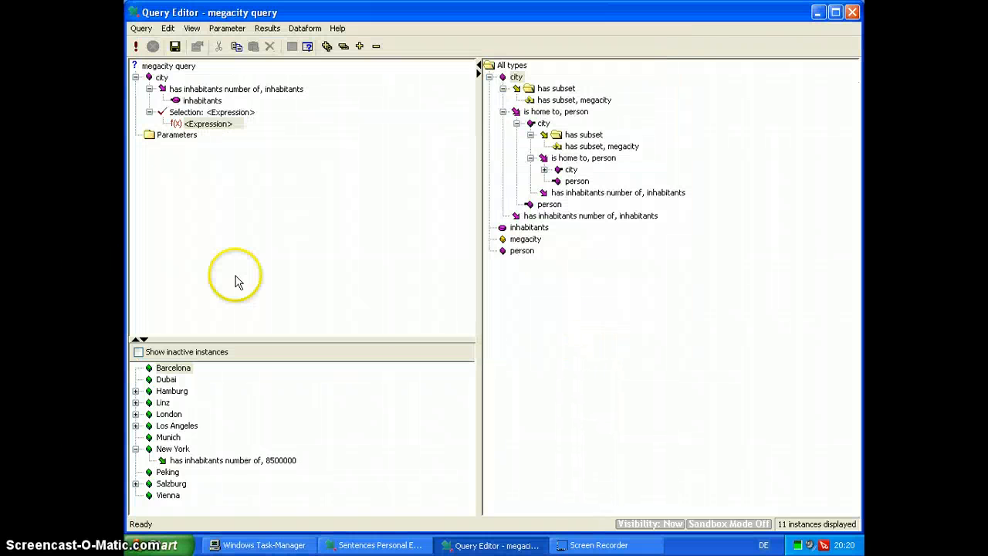
pyautogui.click(174, 48)
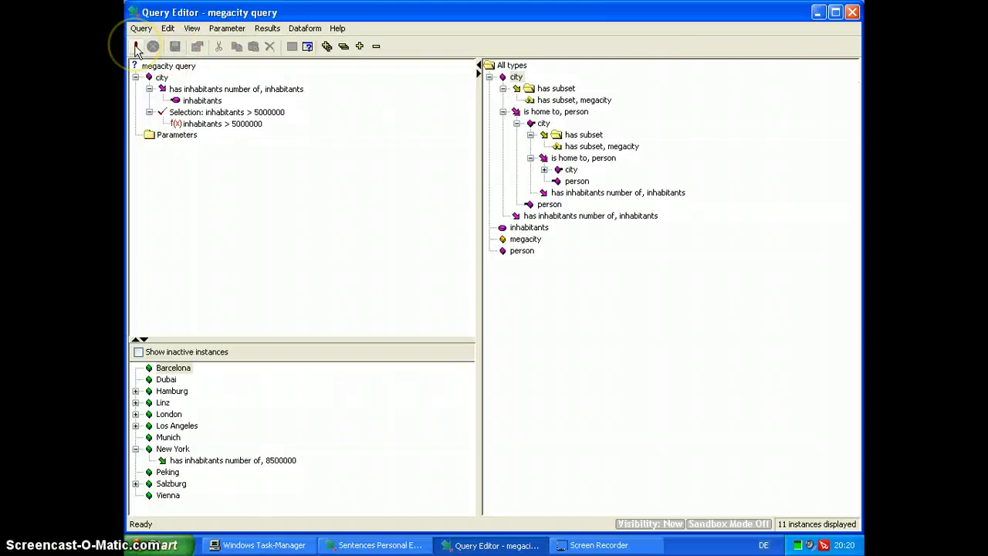
# Run the megacity query, inspect the inhabitants numbers of New York, Los Angeles and London, and close the query editor
pyautogui.click(136, 48)
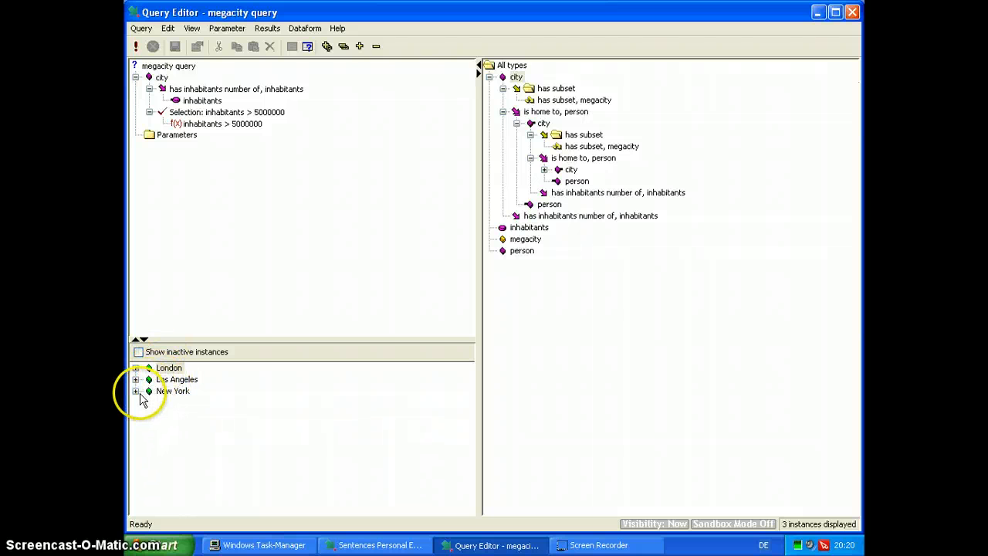
pyautogui.click(136, 391)
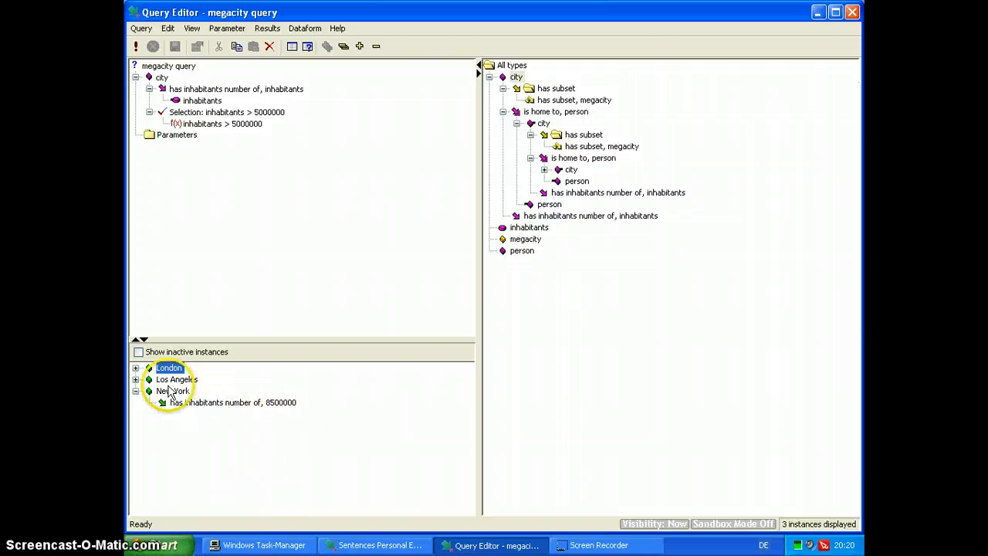
pyautogui.click(136, 379)
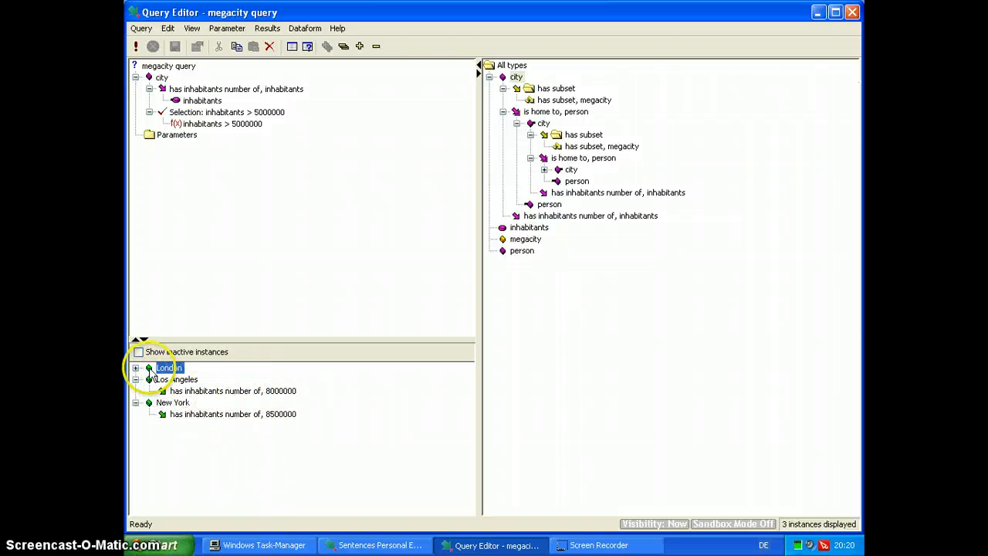
pyautogui.click(136, 367)
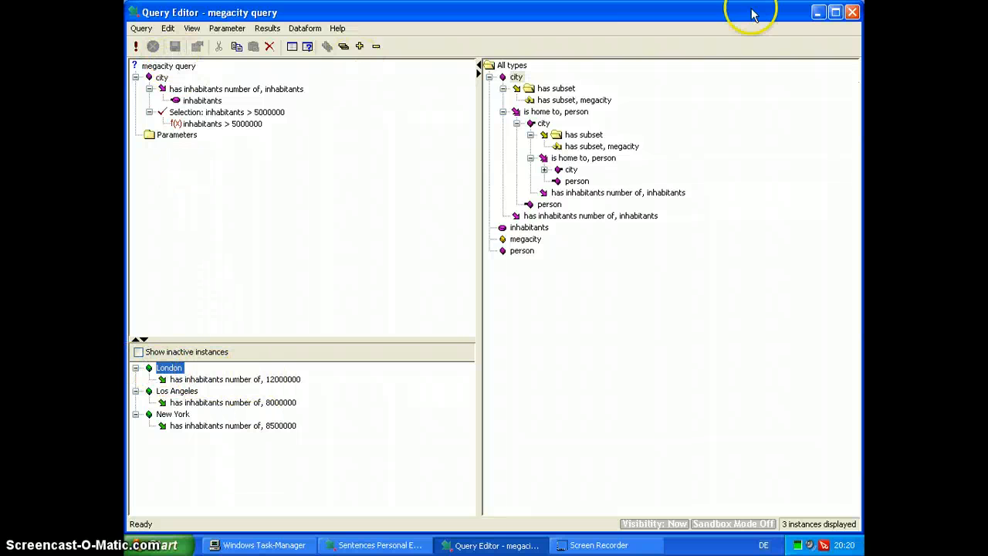
pyautogui.click(852, 14)
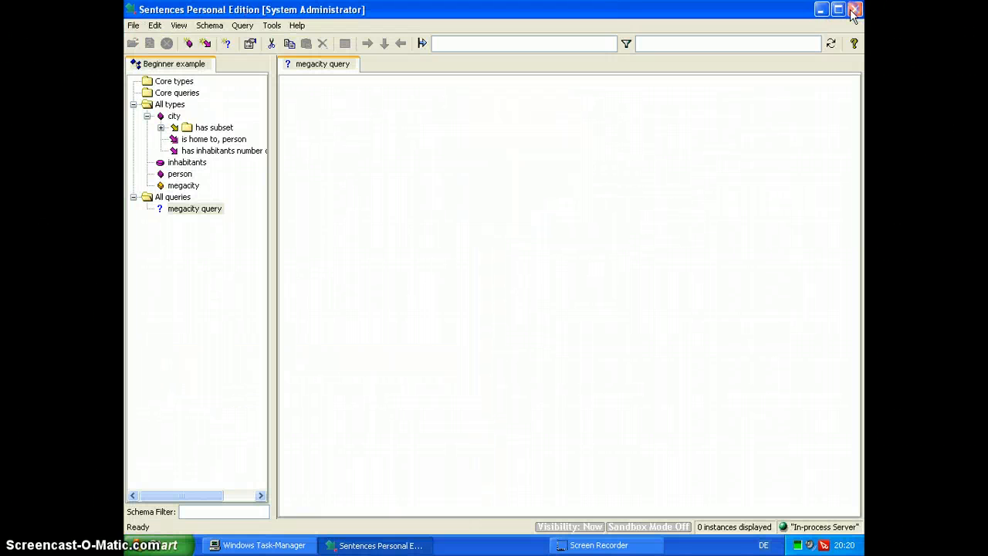
# Attach the megacity query to the megacity subset as its subset query
pyautogui.click(179, 186)
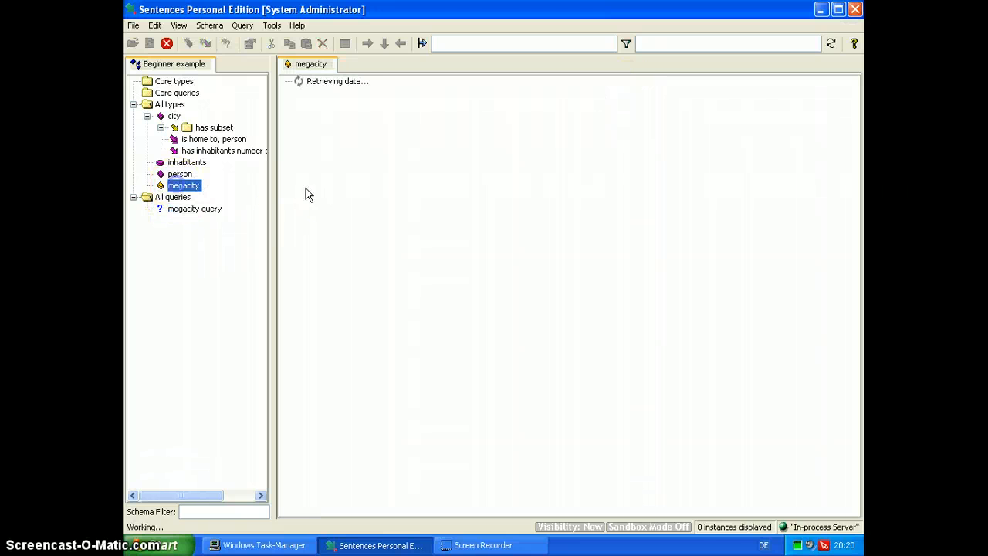
pyautogui.rightClick(178, 192)
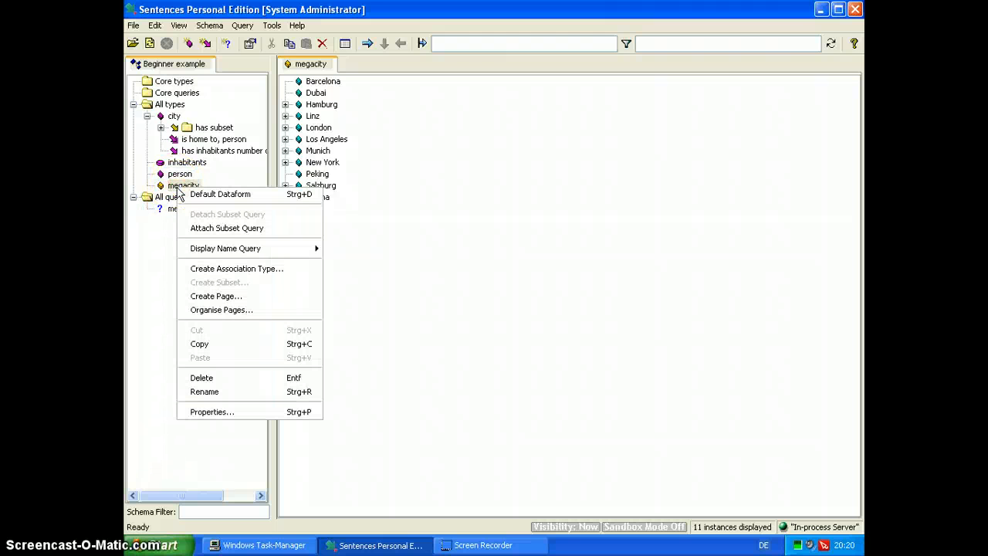
pyautogui.click(207, 228)
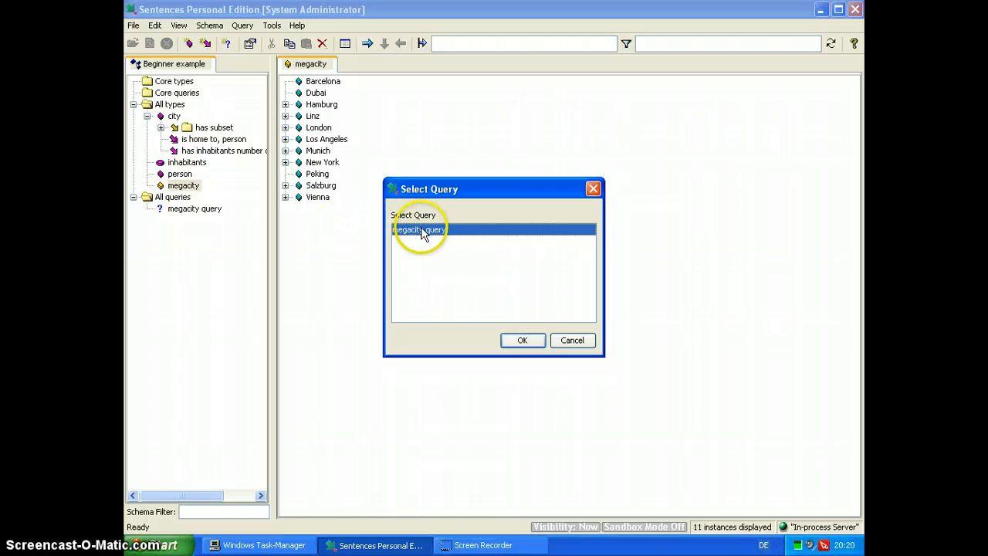
pyautogui.click(523, 339)
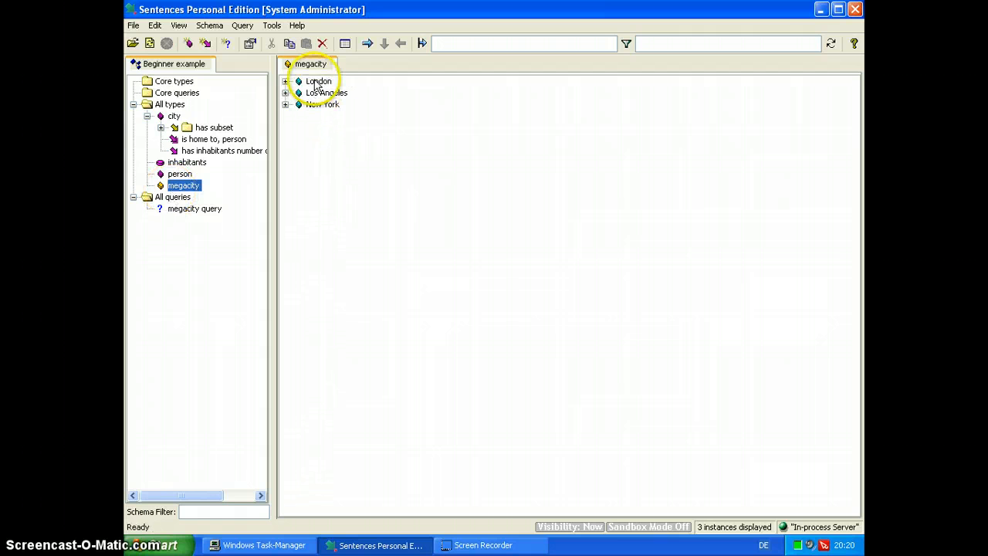
# Inspect the inhabitants numbers of London and Los Angeles in the megacity subset, then collapse both entries
pyautogui.click(285, 81)
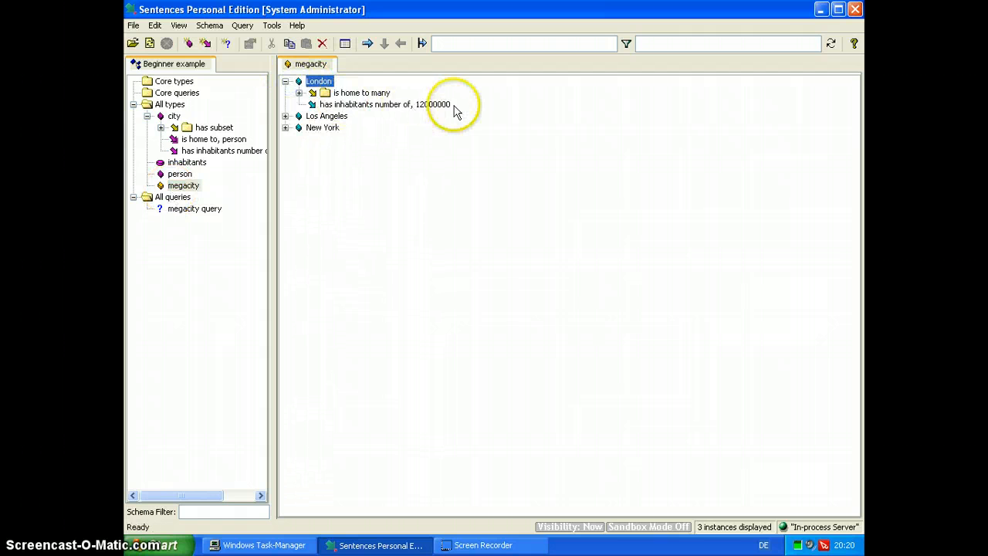
pyautogui.click(286, 115)
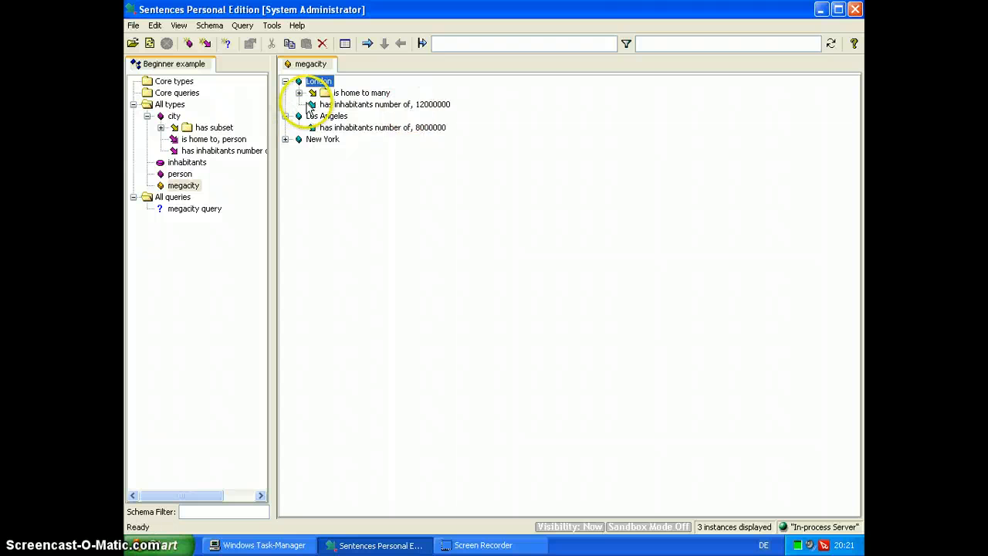
pyautogui.click(285, 116)
pyautogui.click(285, 81)
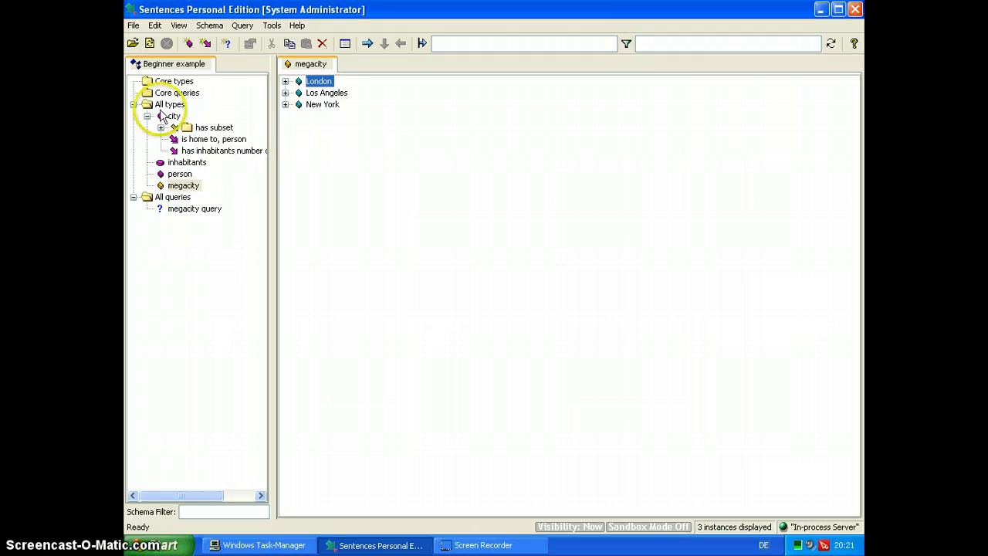
# Open the form for creating a new entity type and go to its name entry
pyautogui.click(187, 44)
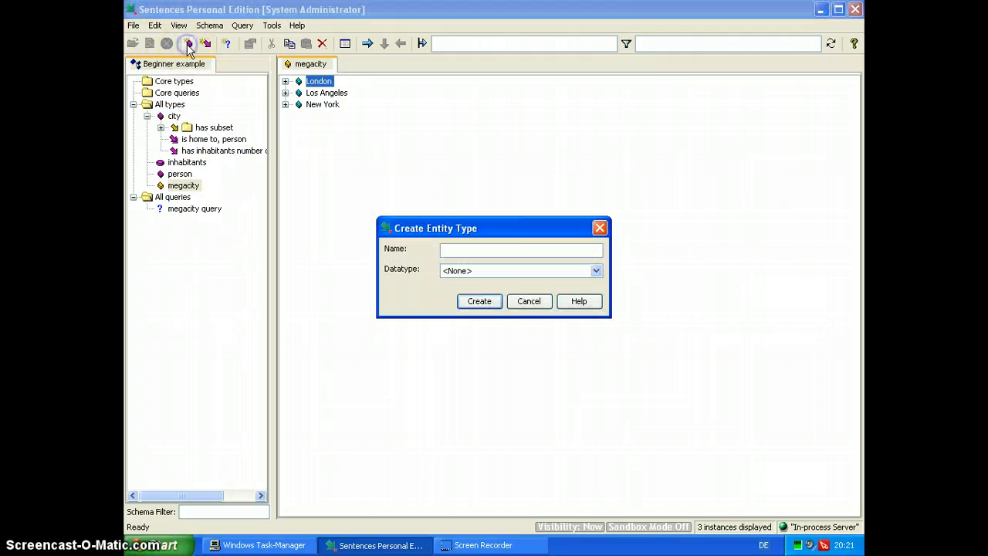
pyautogui.click(443, 249)
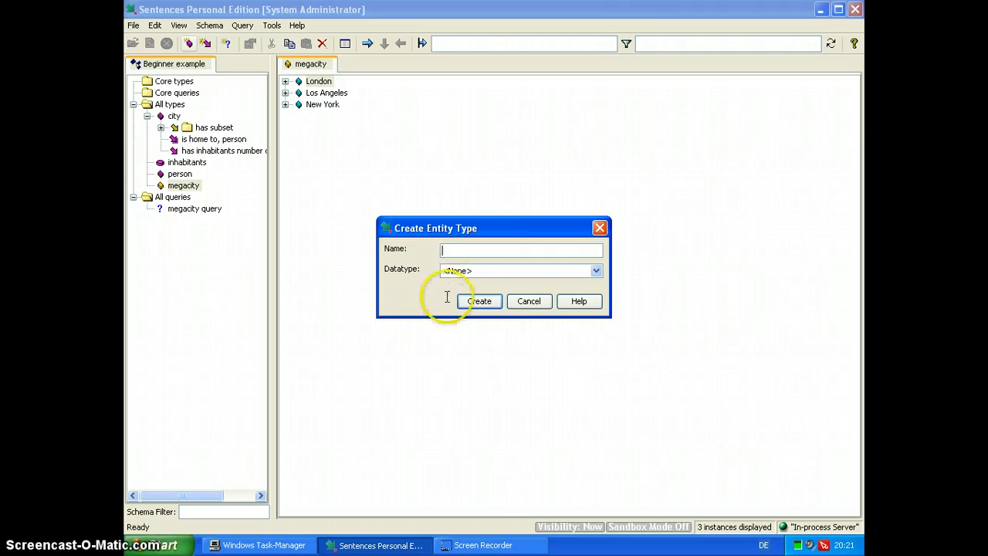
pyautogui.click(477, 548)
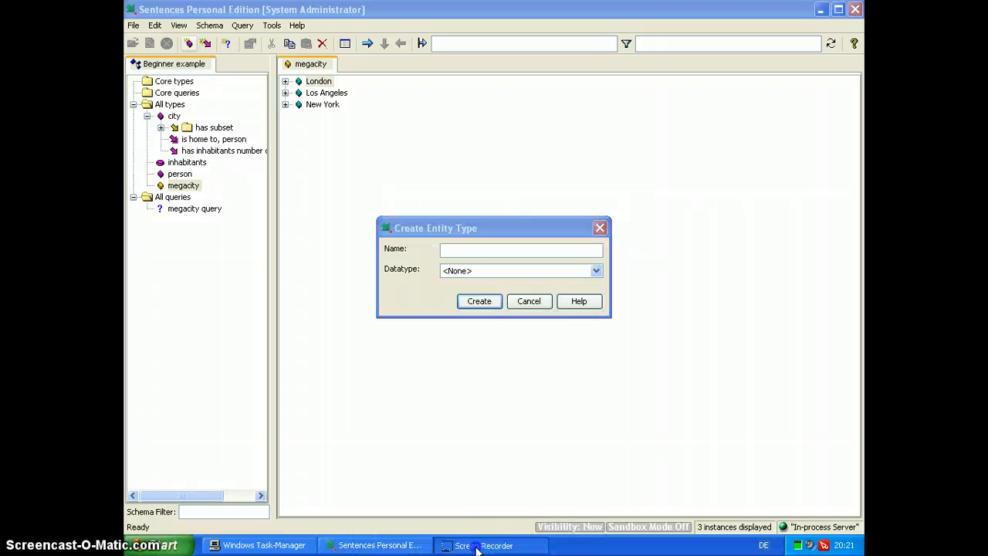